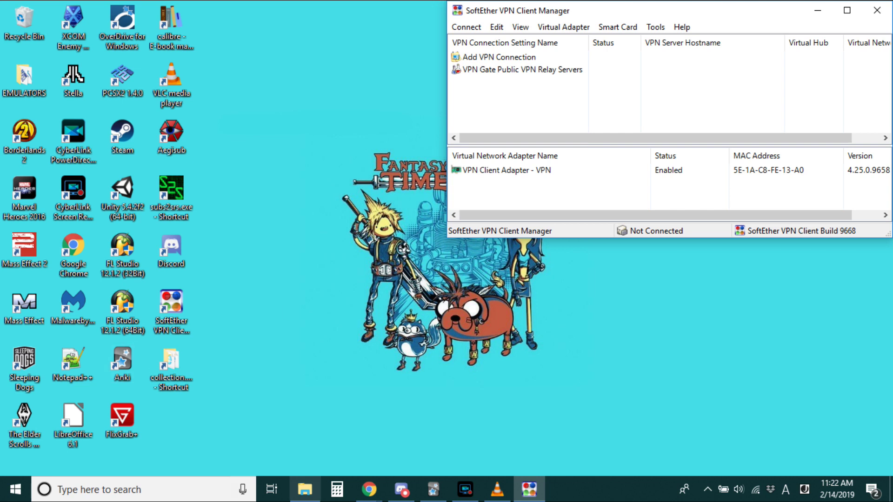
Switch to the Chrome window and view the Amazon.co.jp page for the N5単語1000 book.
left_click(376, 496)
left_click(375, 496)
left_click(374, 495)
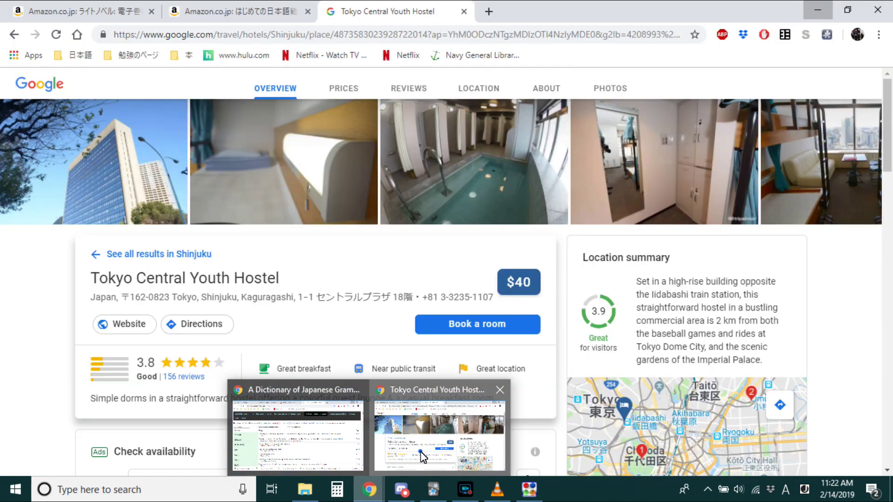
left_click(420, 452)
left_click(207, 11)
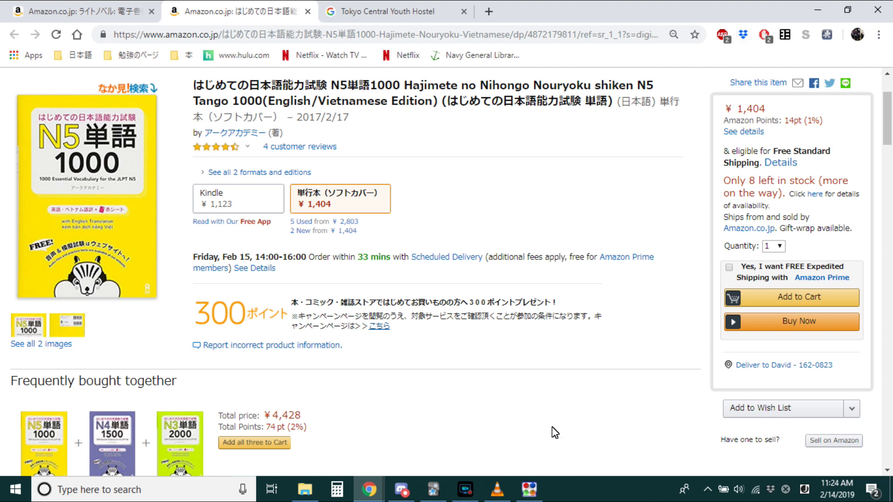
Return to SoftEther VPN Client Manager, refresh the VPN Gate public relay server list and connect to the Japan server 180.32.138.108.
left_click(817, 10)
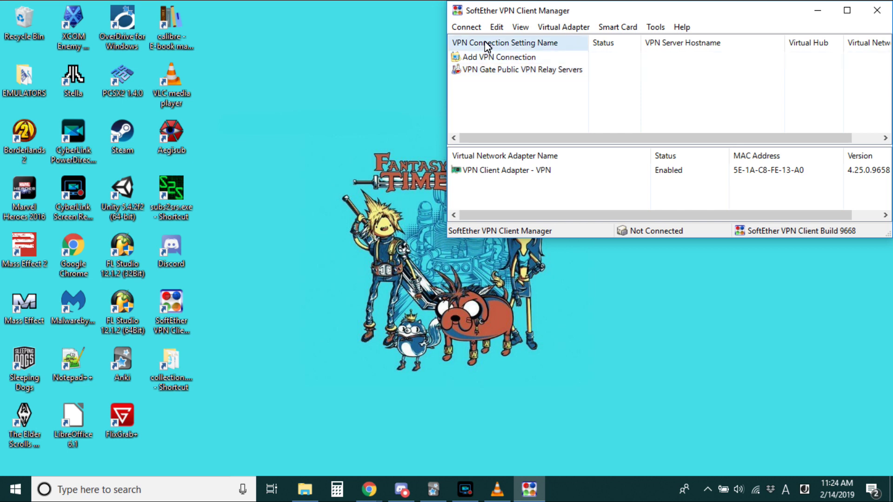
double_click(504, 71)
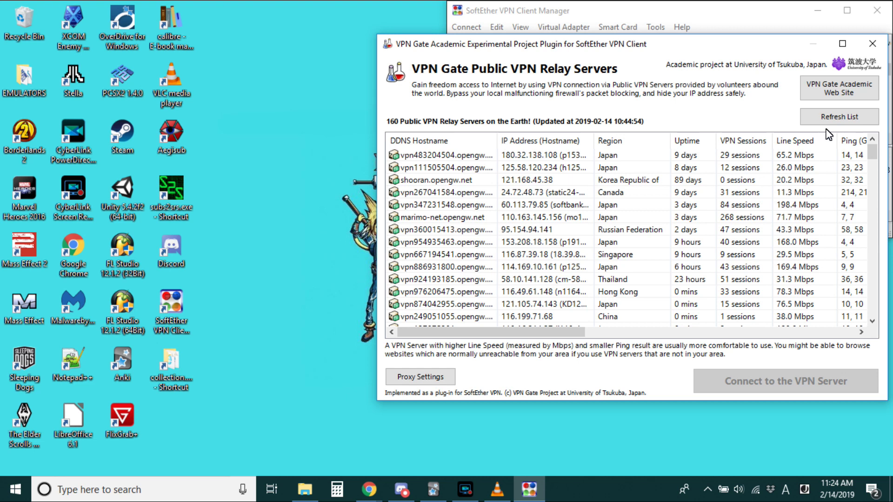
left_click(833, 117)
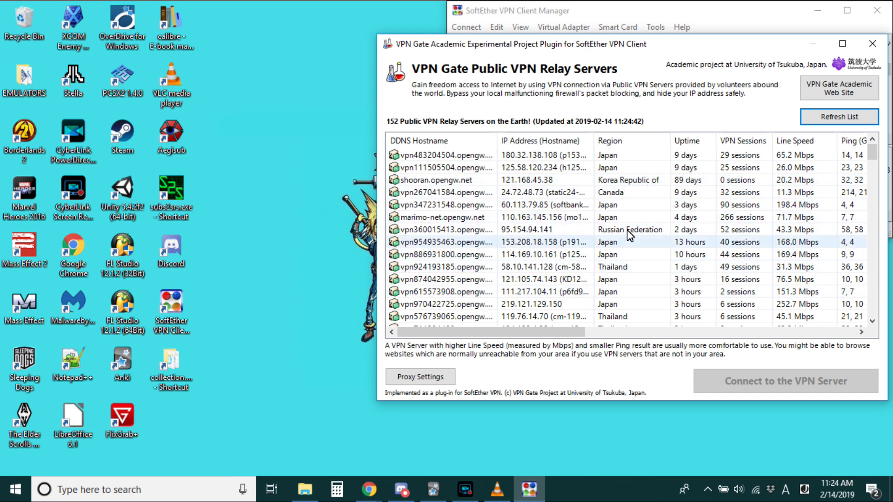
double_click(638, 157)
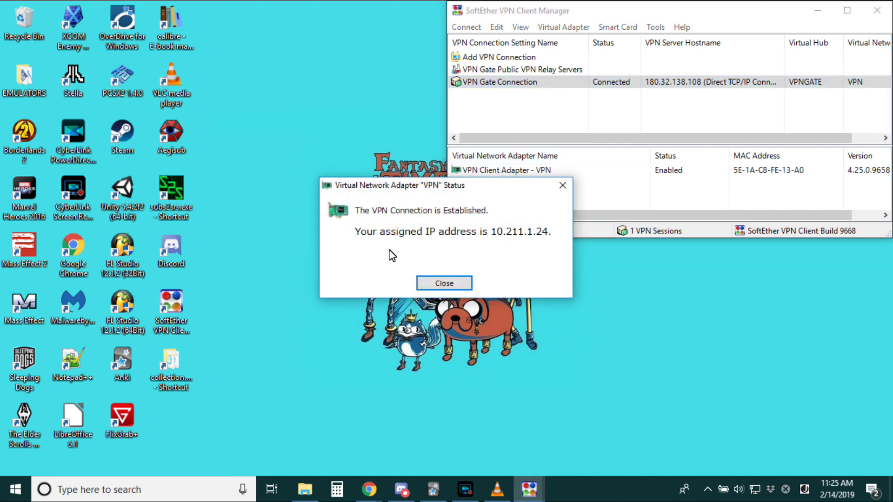
left_click(437, 283)
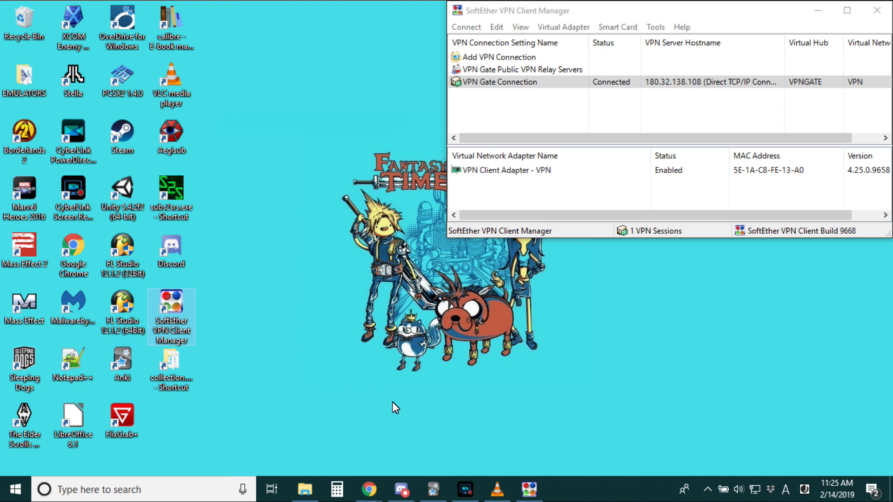
Switch to Chrome and review the Amazon.co.jp account header, the Tokyo Central Youth Hostel's address listing and the VPN connection status.
left_click(370, 493)
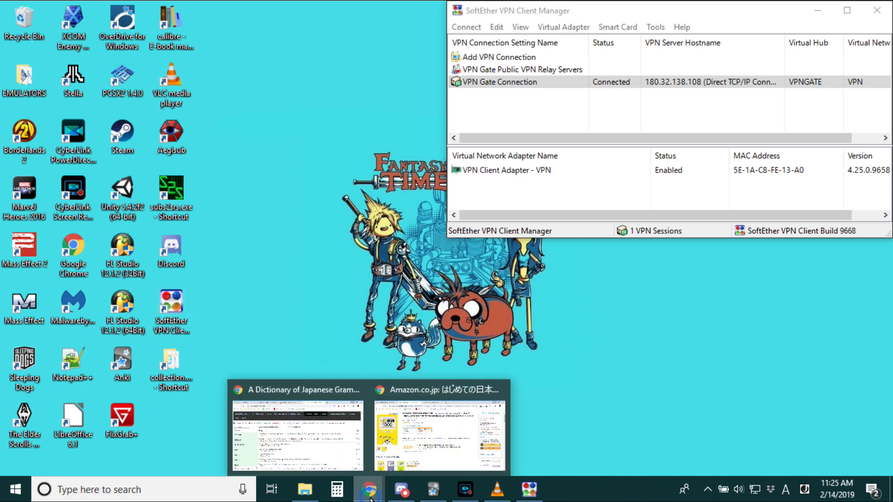
left_click(440, 438)
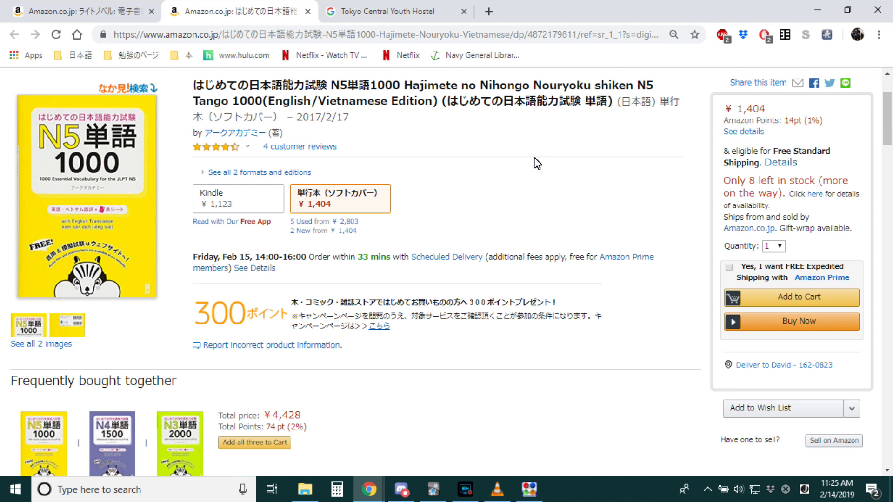
scroll(537, 163, "up", 2)
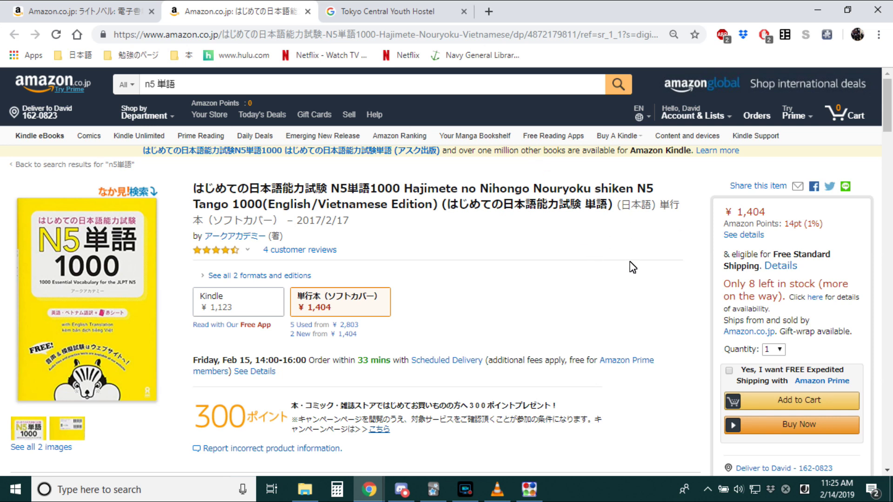
mouse_move(716, 111)
left_click(376, 8)
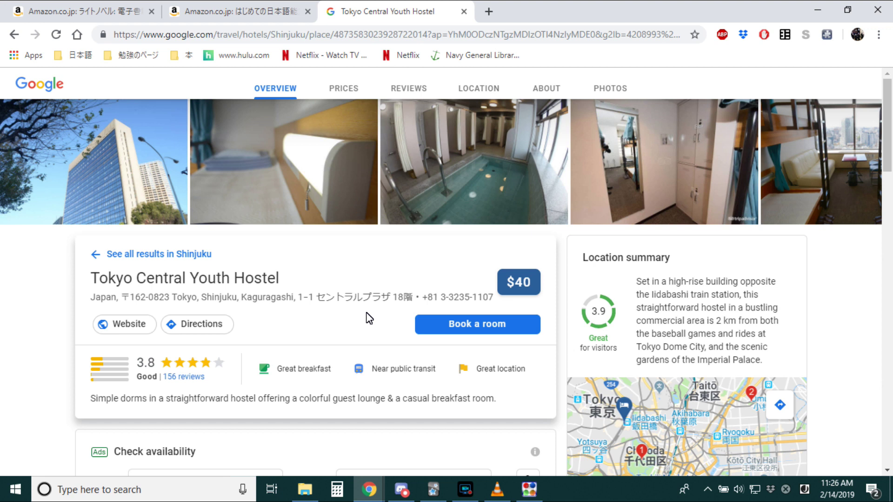
left_click(279, 11)
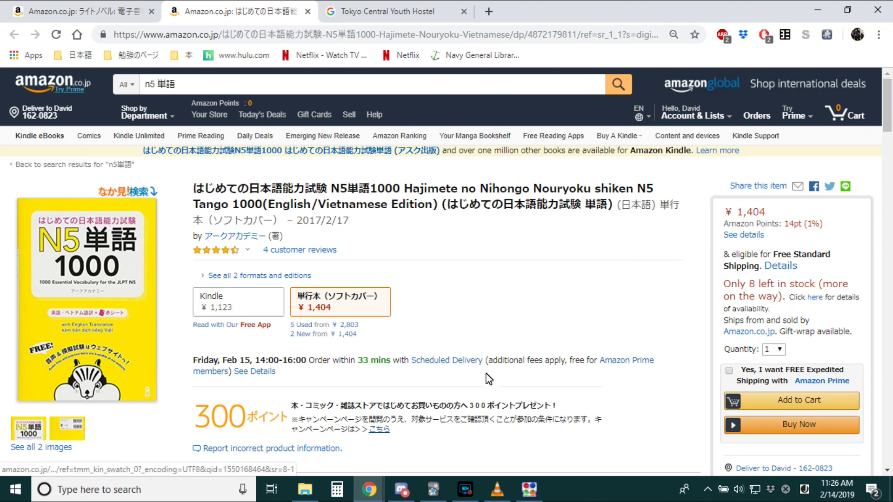
left_click(528, 488)
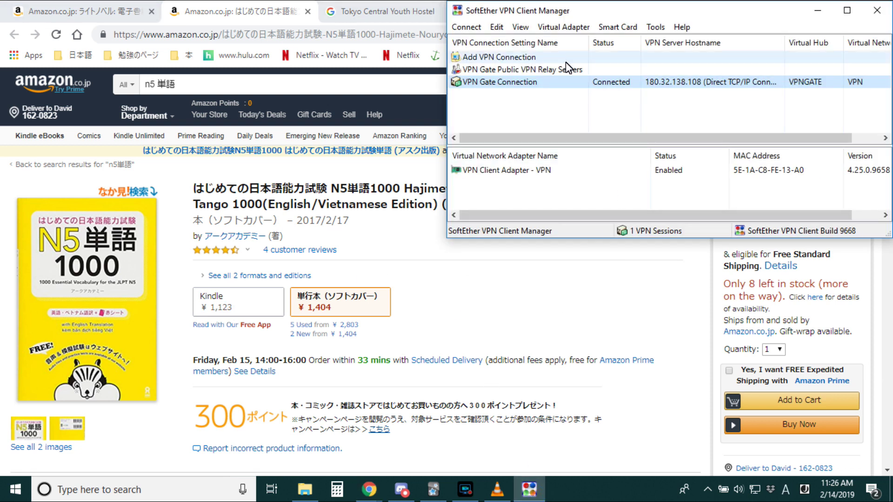
left_click(524, 307)
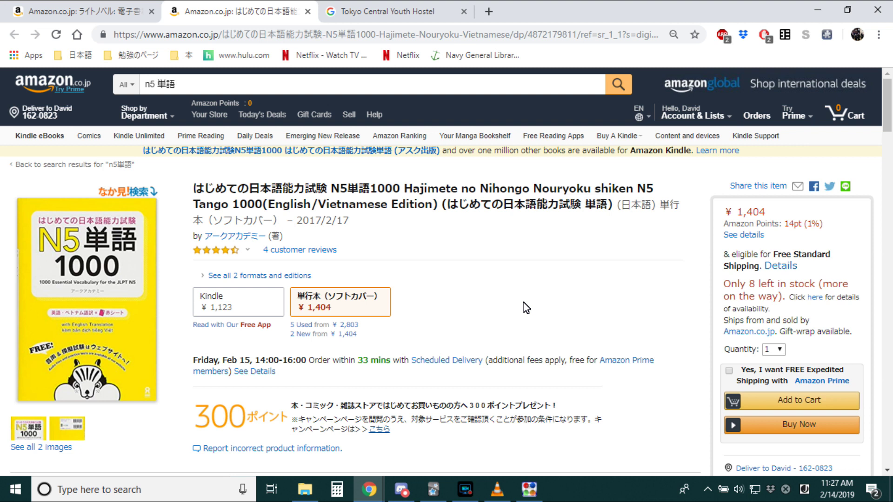
Examine the Light Novels (Japanese Books) page on Amazon.co.jp, including its new releases and recommendations.
left_click(87, 10)
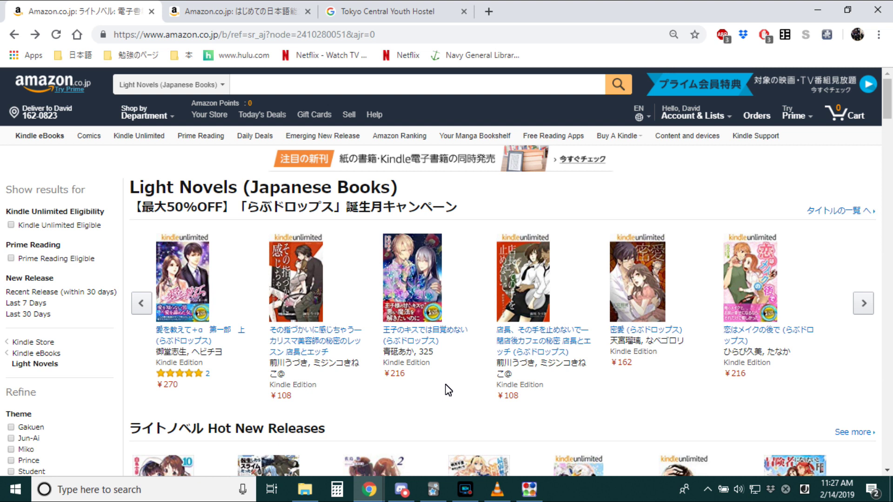
scroll(448, 390, "down", 5)
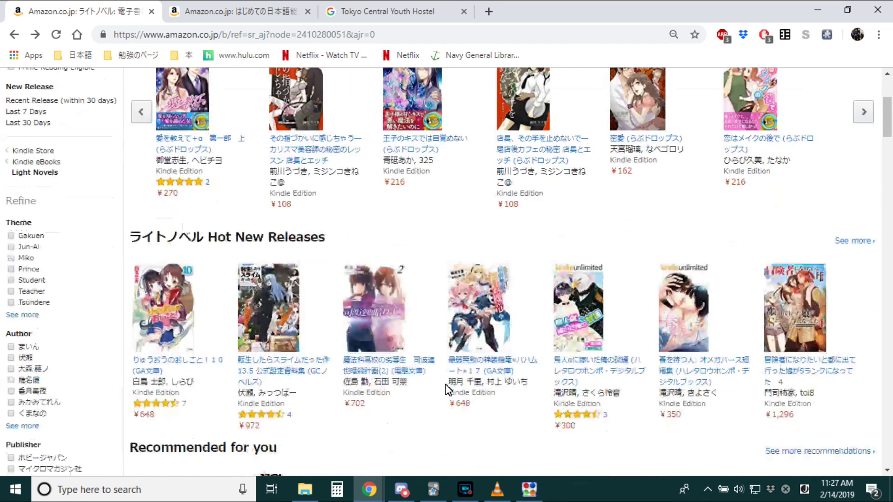
scroll(447, 389, "down", 4)
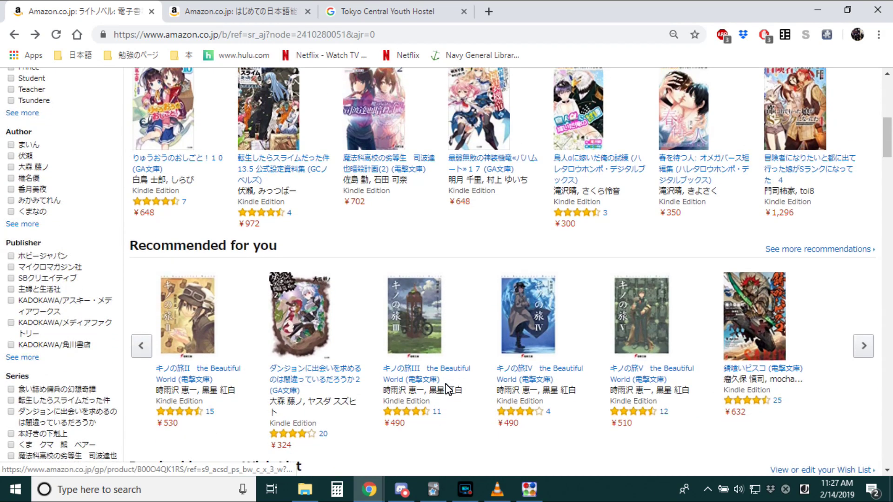
scroll(448, 390, "up", 4)
scroll(448, 389, "up", 2)
scroll(448, 390, "down", 6)
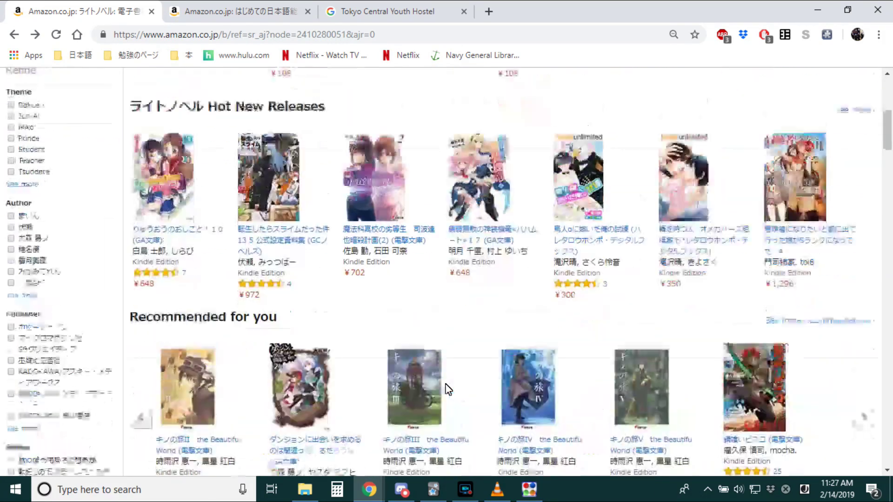
scroll(448, 390, "down", 3)
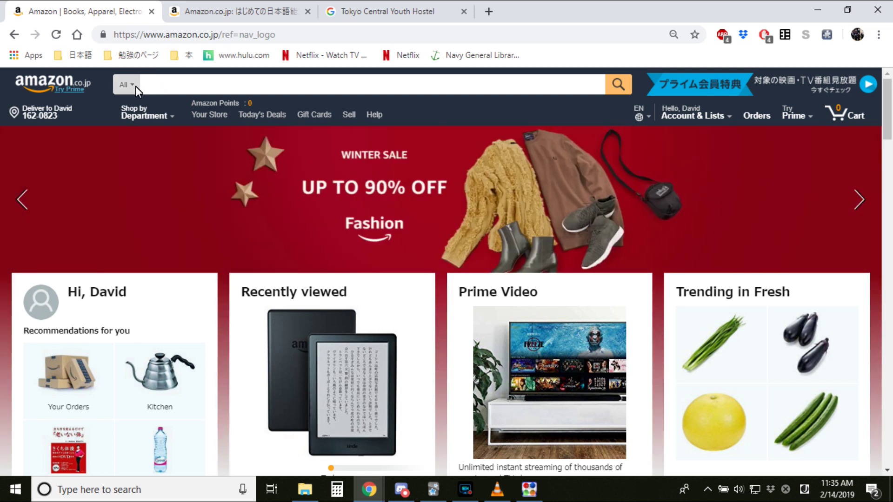
Search the Kindle Store department without a keyword and open its コミック category.
left_click(136, 86)
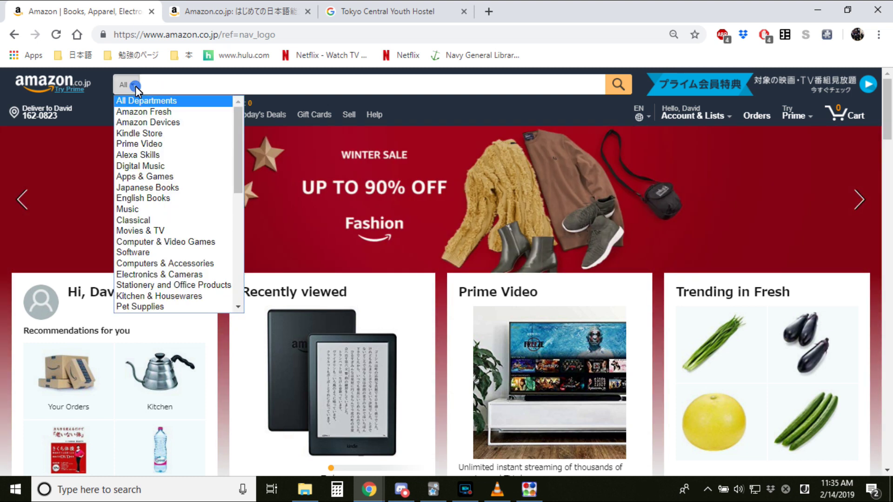
left_click(138, 134)
left_click(232, 87)
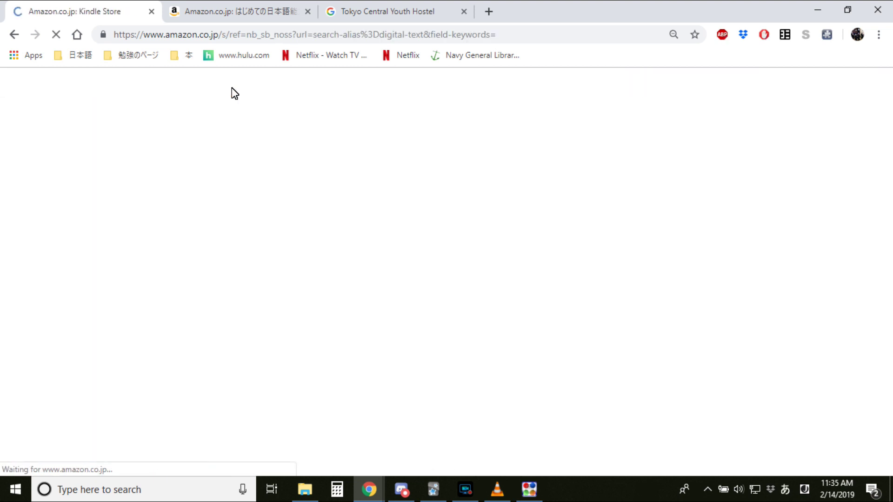
scroll(26, 223, "down", 6)
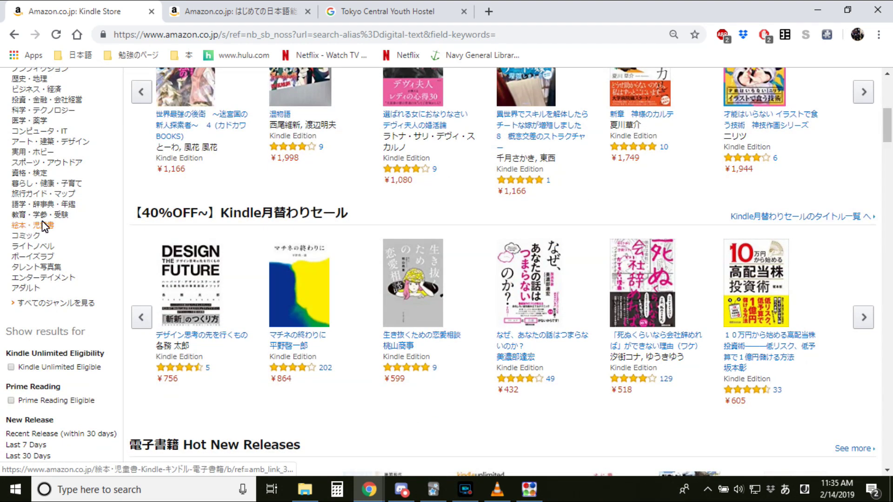
left_click(33, 237)
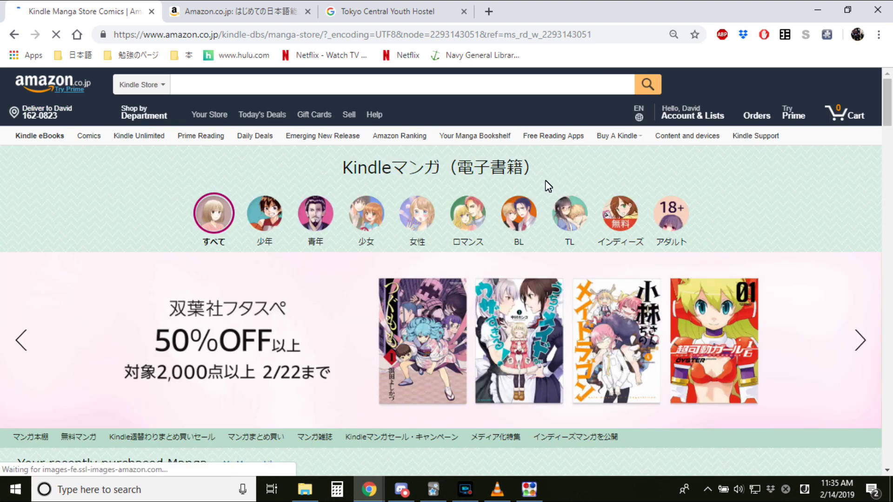
Open the 無料マンガ page from the Kindle manga store.
scroll(547, 186, "down", 1)
scroll(547, 186, "down", 4)
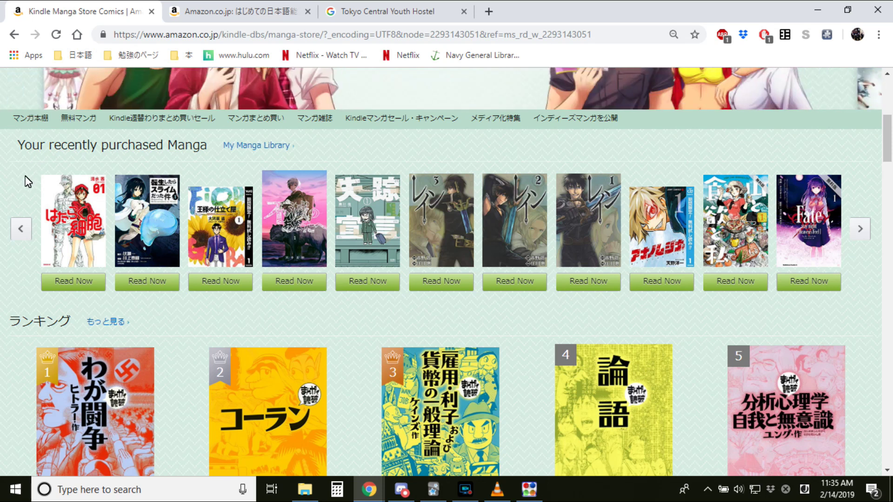
left_click(75, 123)
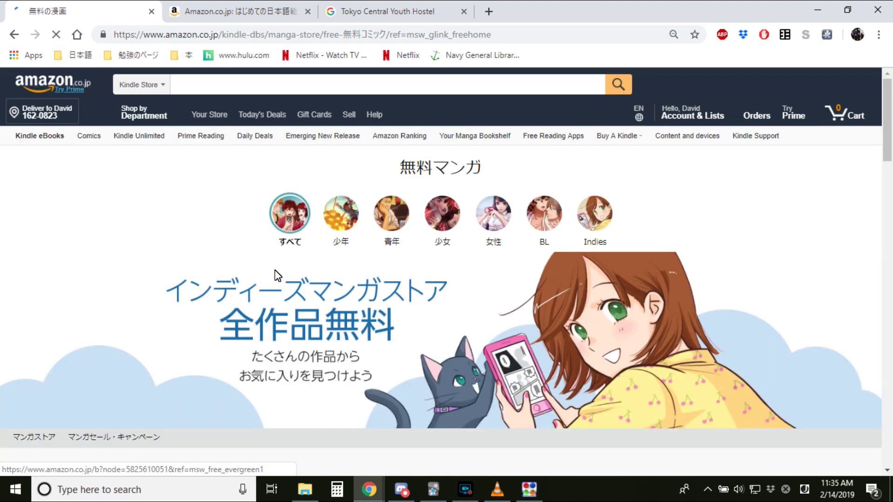
Examine the prices of the titles in the 無料マンガ ranking.
scroll(277, 275, "down", 8)
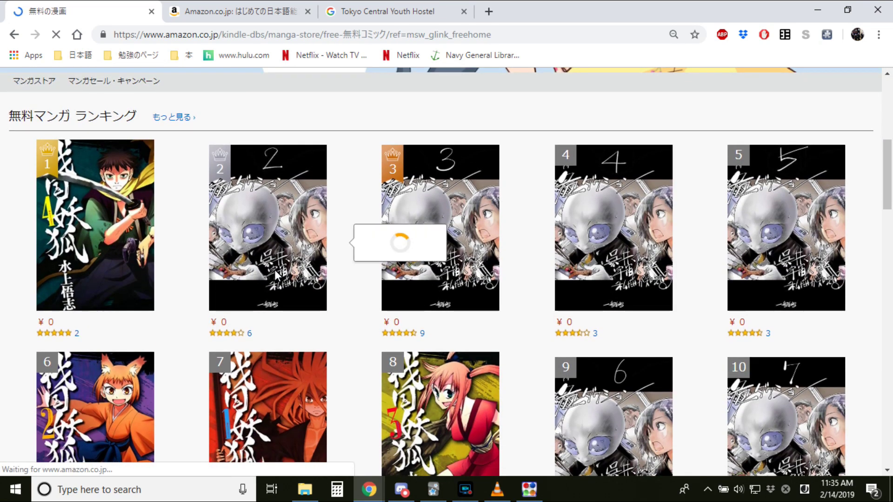
scroll(275, 270, "up", 5)
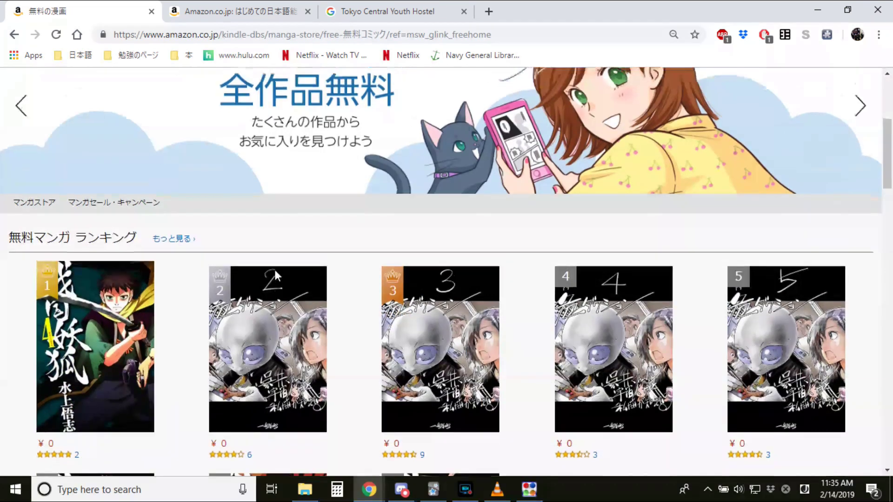
scroll(275, 271, "down", 1)
scroll(167, 312, "down", 1)
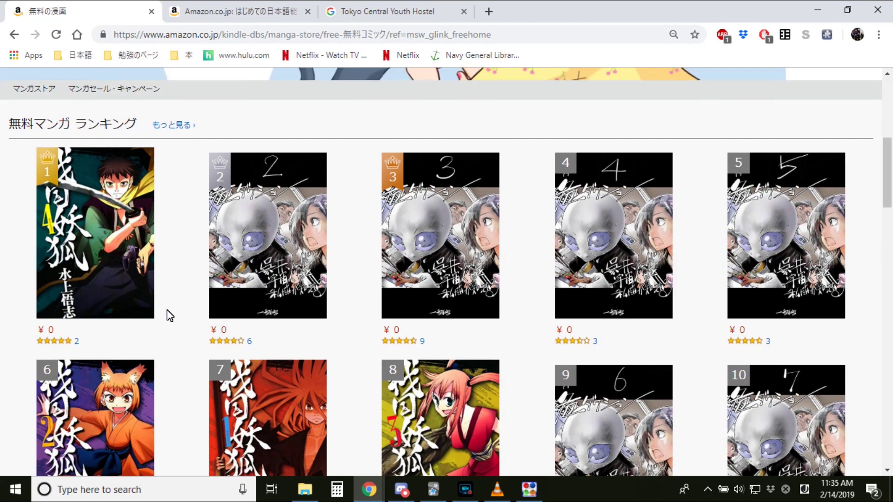
double_click(49, 330)
left_click(179, 355)
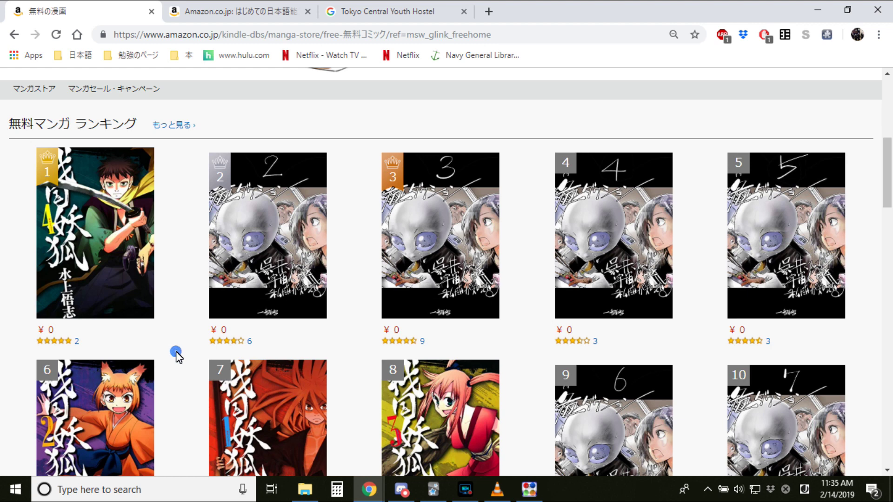
Browse the limited-time free comics from 集英社, advancing to the next set of titles, and the other free manga rows.
scroll(178, 354, "down", 5)
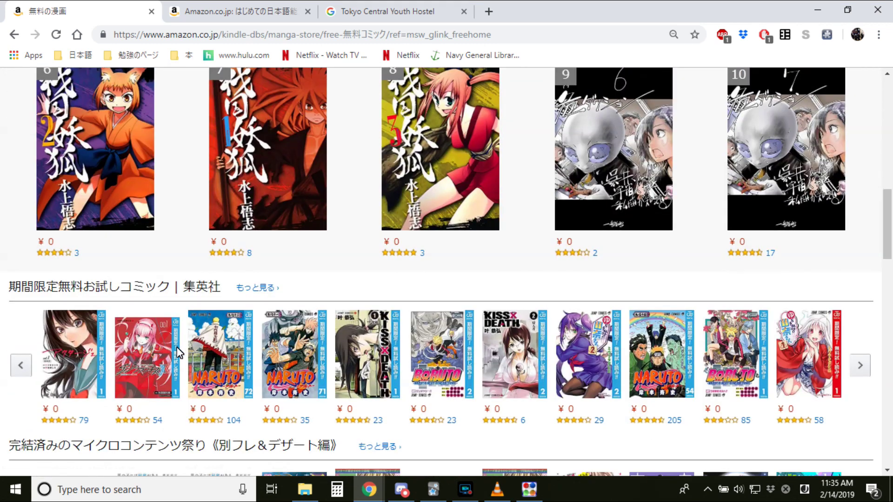
mouse_move(178, 354)
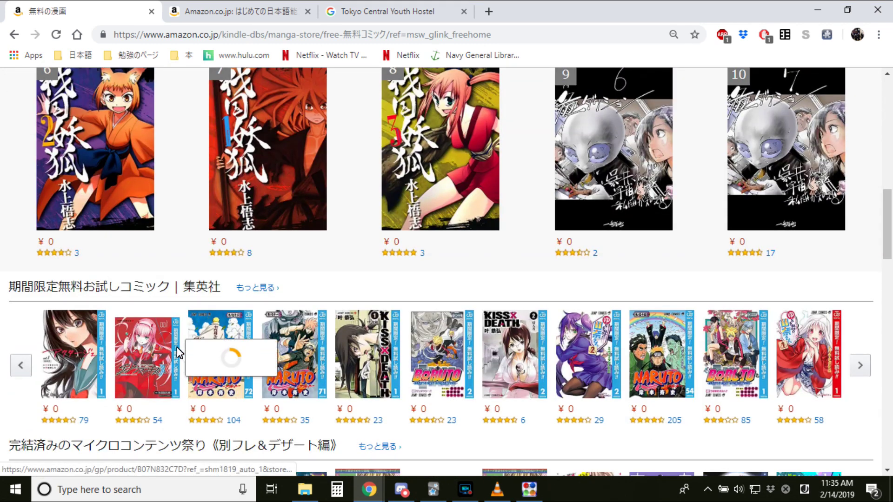
scroll(179, 354, "down", 4)
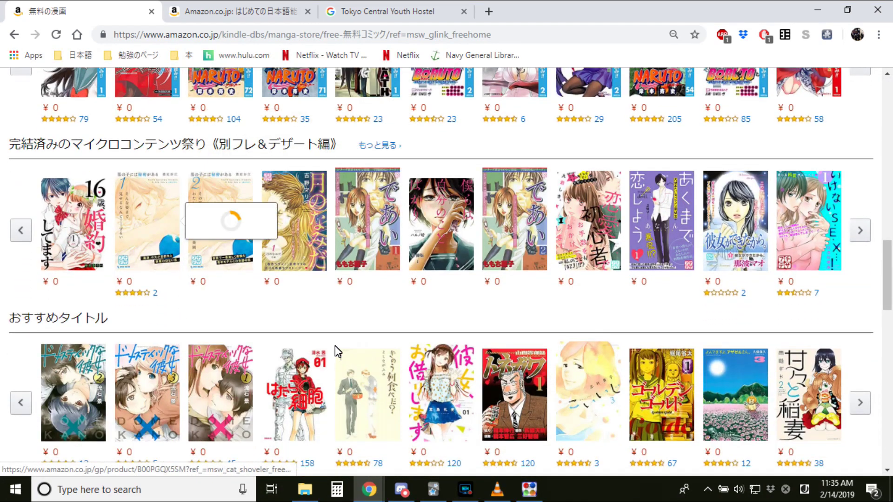
scroll(422, 313, "up", 3)
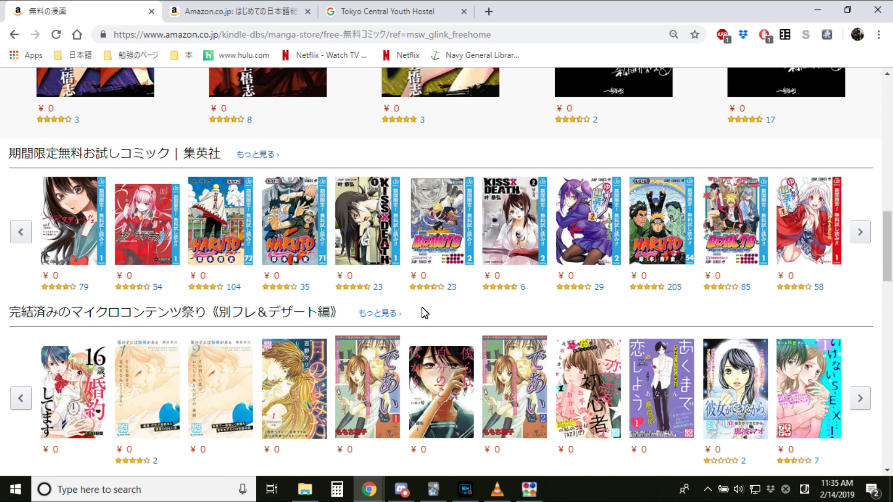
left_click(866, 238)
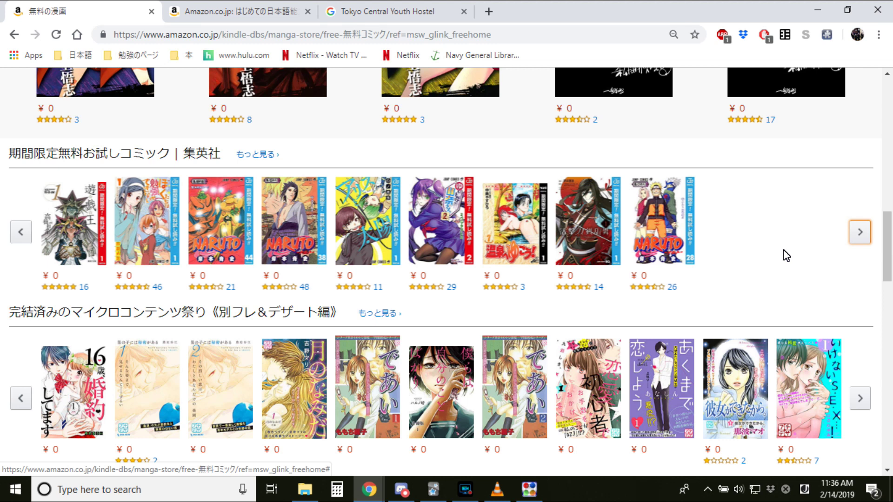
scroll(786, 256, "down", 5)
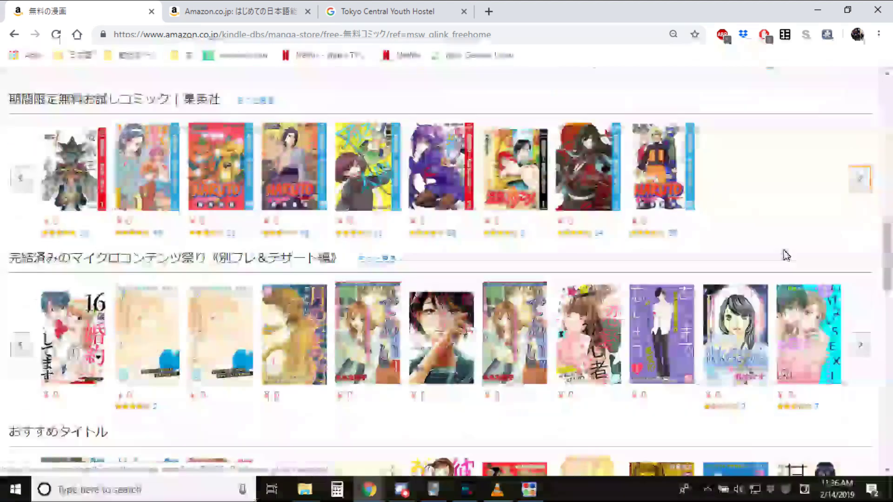
Open the product page of the free manga 中間管理録トネガワ（1） from the おすすめタイトル row.
scroll(786, 255, "down", 1)
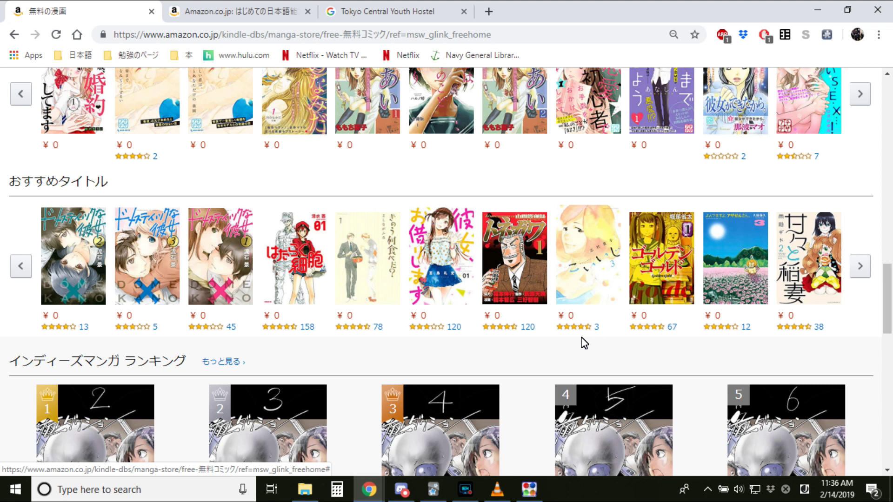
mouse_move(472, 228)
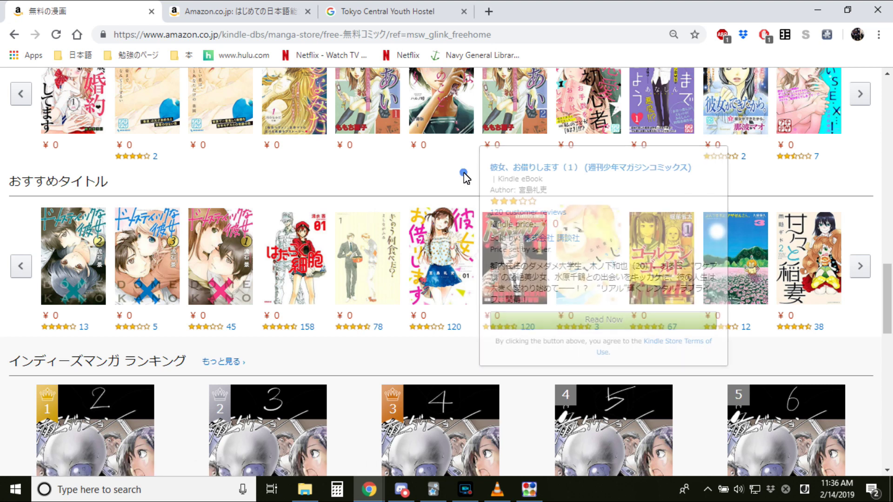
left_click(512, 255)
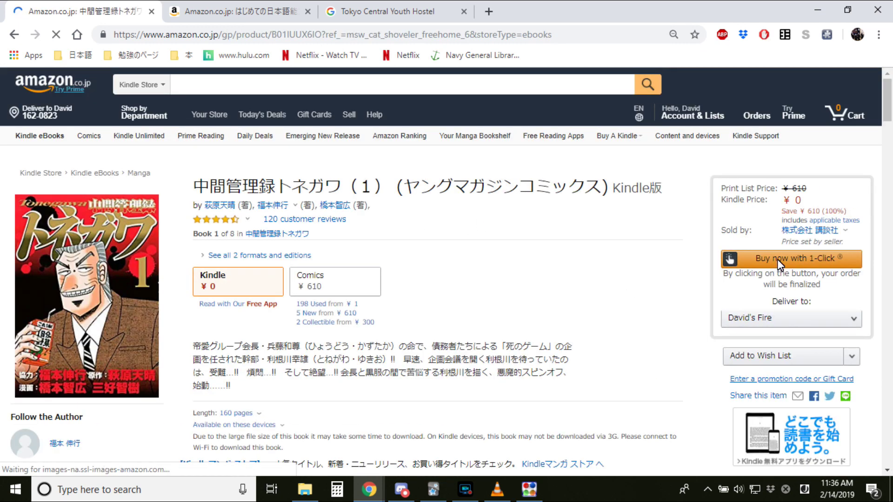
Buy the Kindle edition of 中間管理録トネガワ（1） with 1-Click and minimize the browser window.
mouse_move(798, 243)
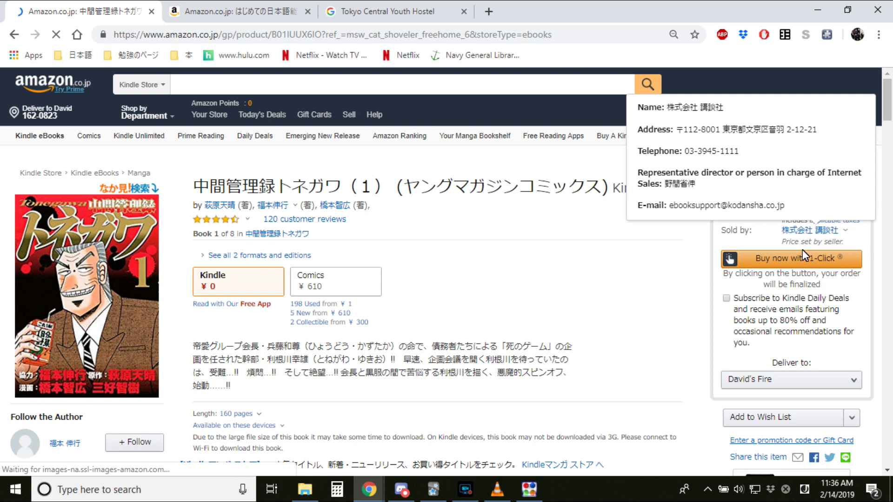
left_click(800, 257)
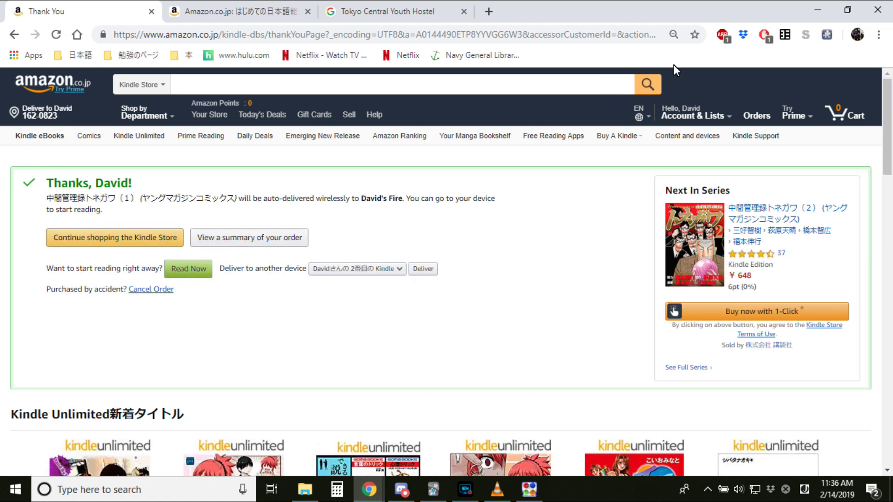
left_click(818, 11)
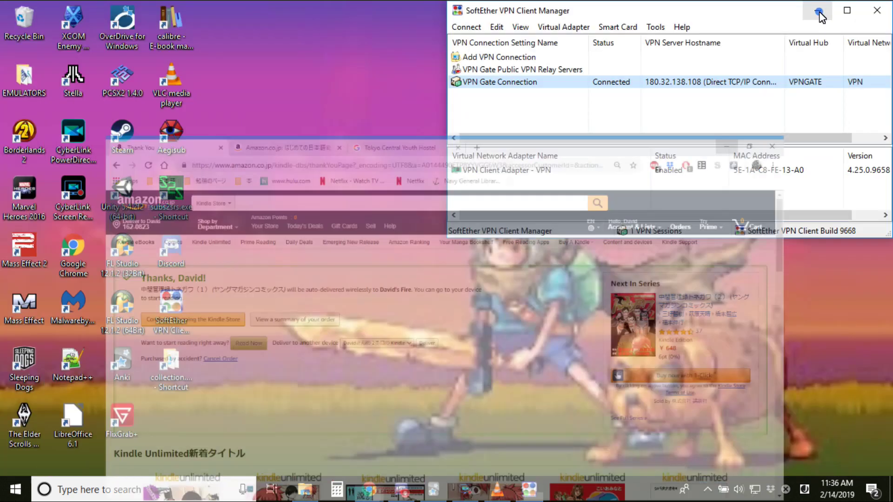